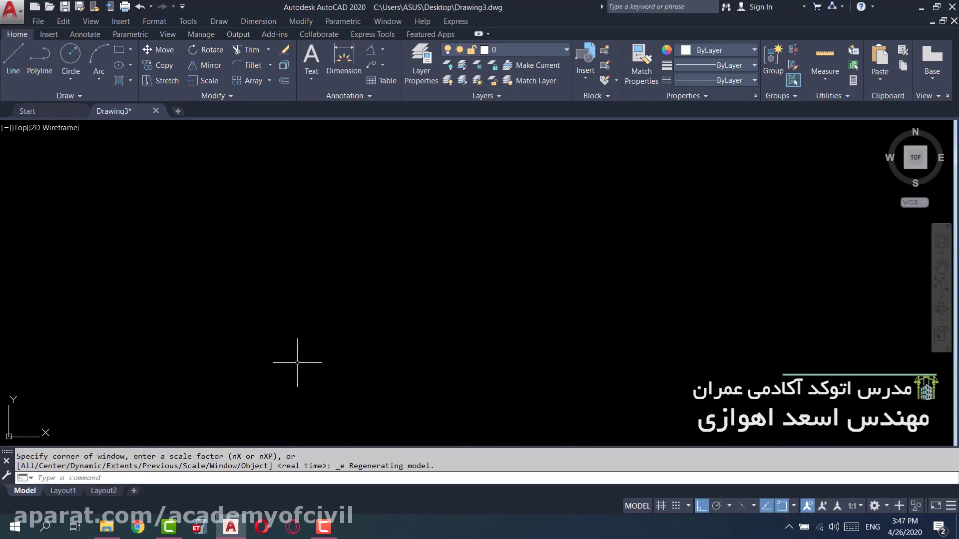
Draw a horizontal line with a vertical segment running down from its right end.
{"action": "type", "text": "l"}
{"action": "key", "text": "Return"}
{"action": "left_click", "coordinate": [261, 248]}
{"action": "left_click", "coordinate": [394, 249]}
{"action": "left_click", "coordinate": [394, 316]}
{"action": "key", "text": "Return"}
Start another line beside the two-line corner.
{"action": "scroll", "coordinate": [317, 285], "scroll_direction": "up", "scroll_amount": 2}
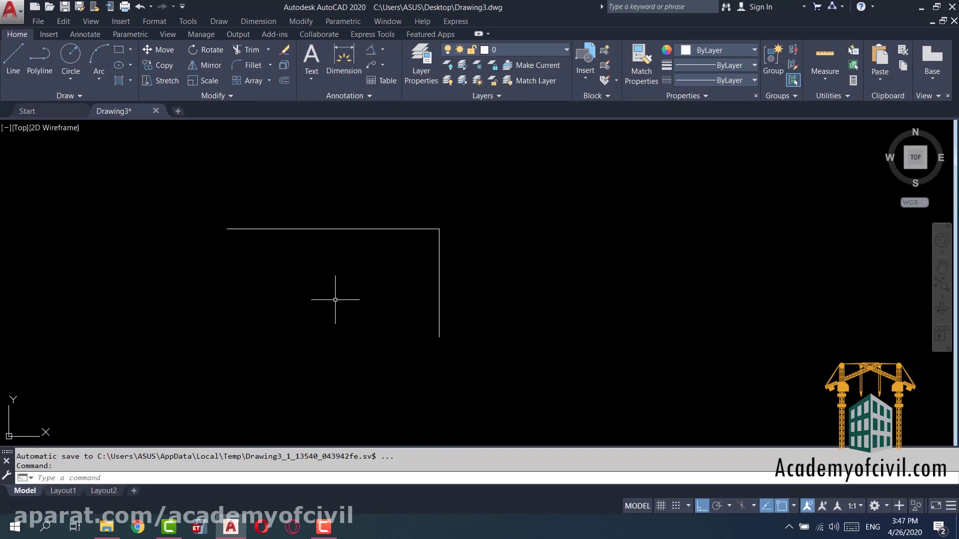
{"action": "type", "text": "L"}
{"action": "key", "text": "Return"}
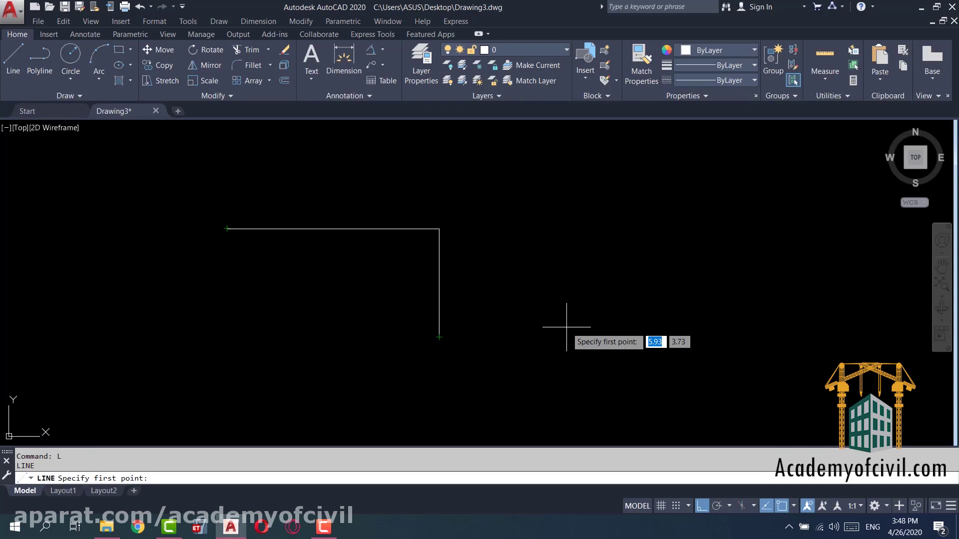
Cancel the pending line and turn Object Snap off.
{"action": "key", "text": "Escape"}
{"action": "scroll", "coordinate": [239, 320], "scroll_direction": "down", "scroll_amount": 2}
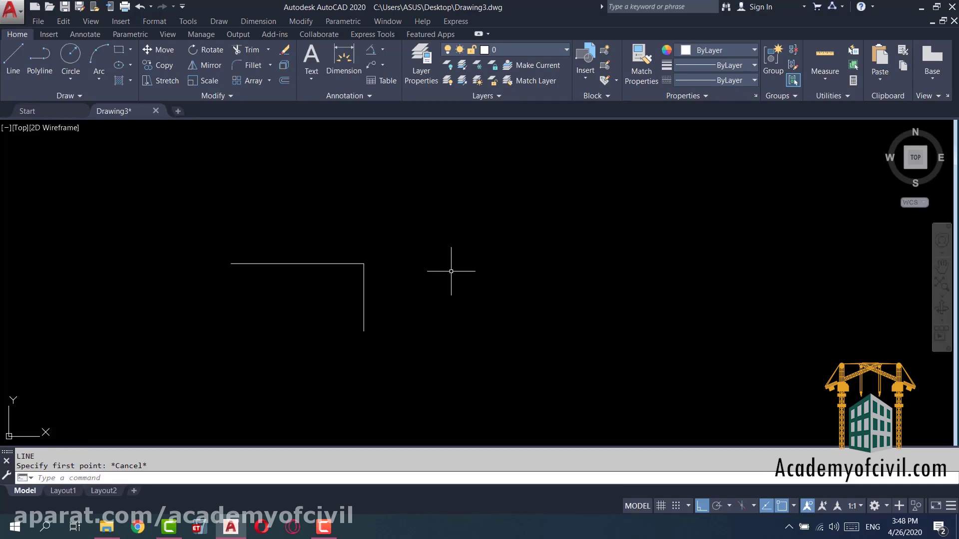
{"action": "scroll", "coordinate": [296, 306], "scroll_direction": "up", "scroll_amount": 2}
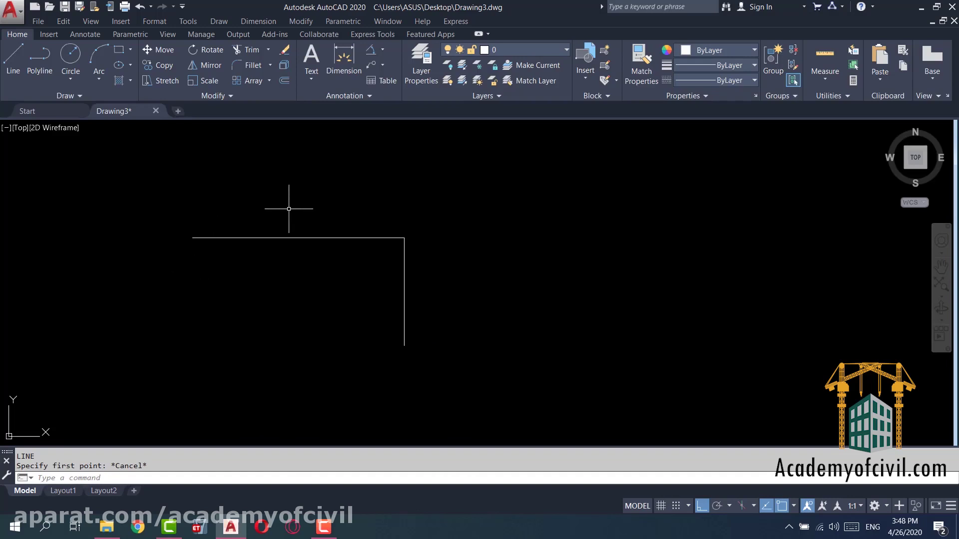
{"action": "key", "text": "F3"}
{"action": "key", "text": "F3"}
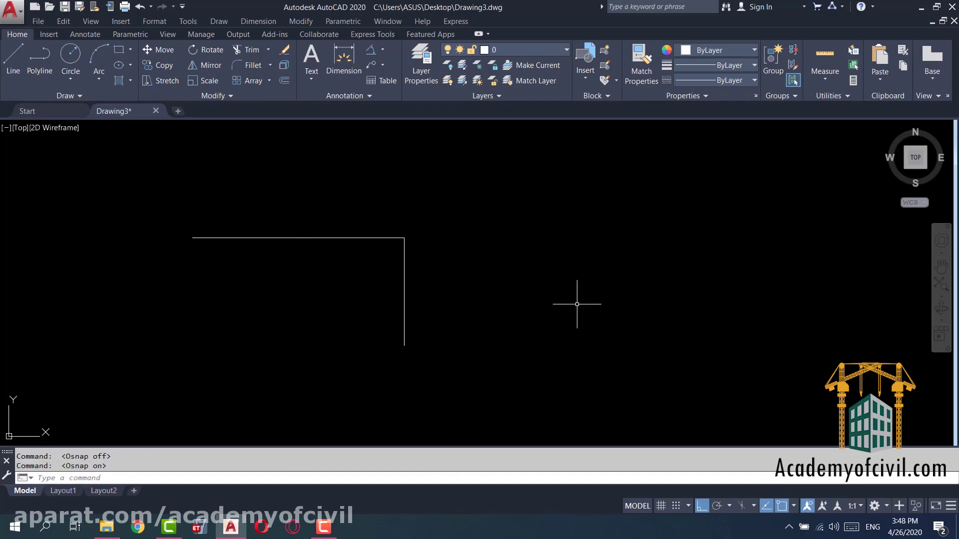
{"action": "left_click", "coordinate": [783, 509]}
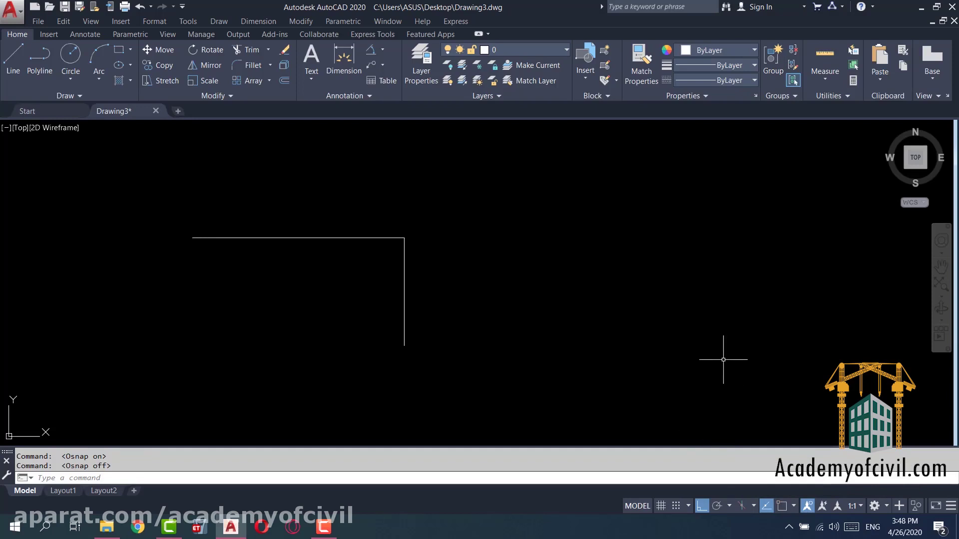
Draw a short test line leftward from the vertical line's lower end.
{"action": "type", "text": "L"}
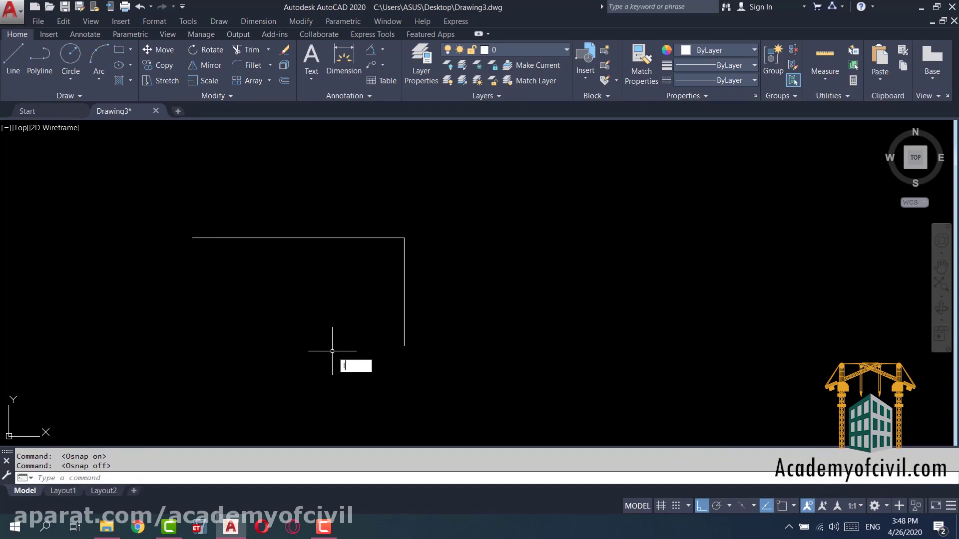
{"action": "key", "text": "Return"}
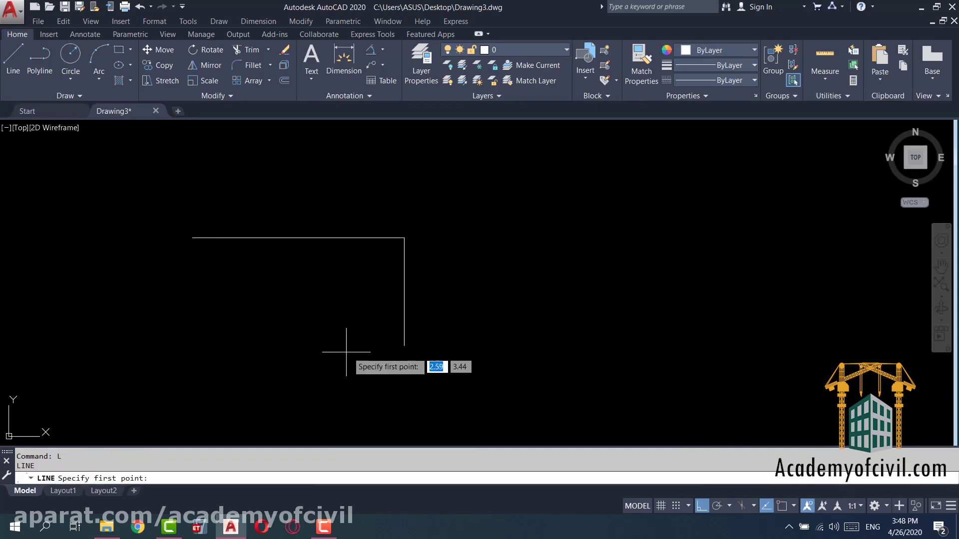
{"action": "scroll", "coordinate": [399, 344], "scroll_direction": "up", "scroll_amount": 3}
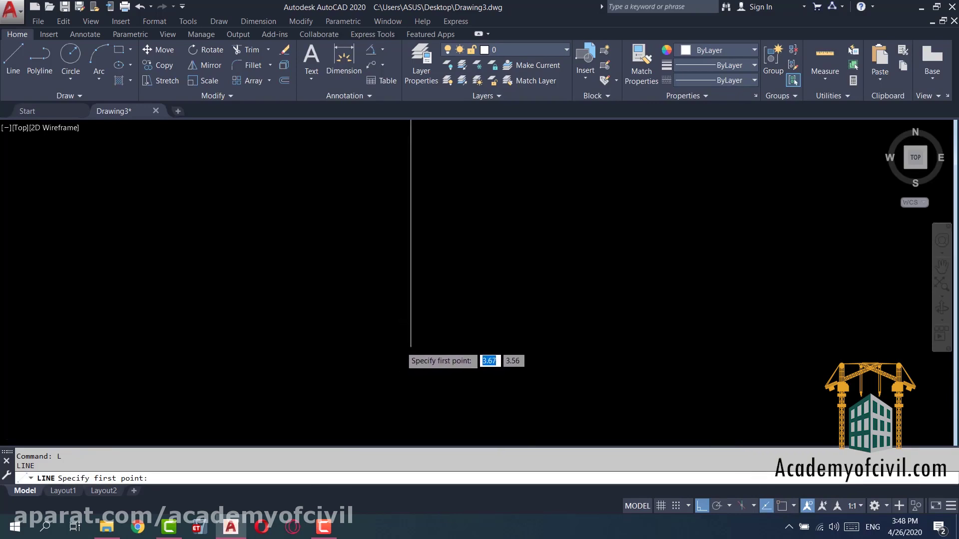
{"action": "left_click", "coordinate": [426, 354]}
{"action": "scroll", "coordinate": [519, 389], "scroll_direction": "down", "scroll_amount": 3}
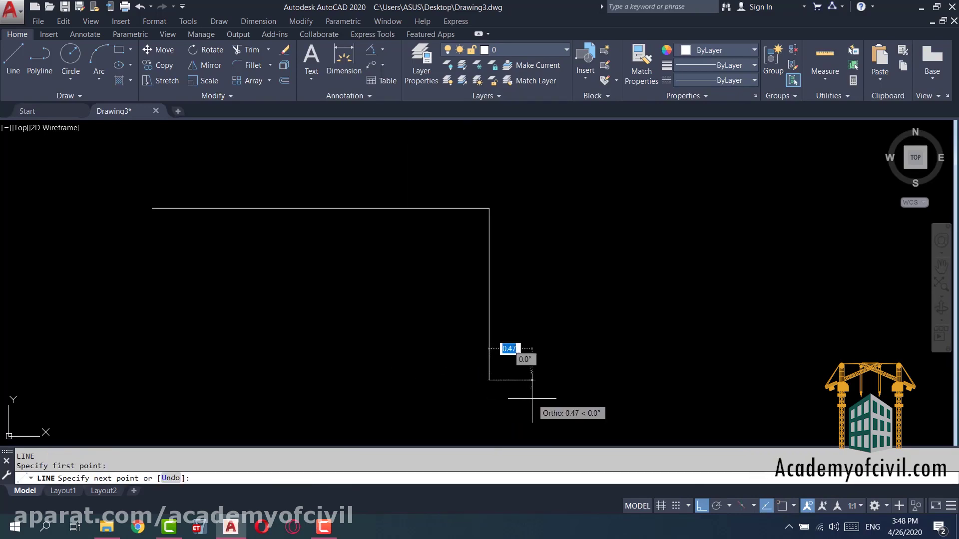
{"action": "left_click", "coordinate": [360, 382]}
{"action": "key", "text": "Return"}
Window-select and delete the test line, then re-centre the corner in view.
{"action": "scroll", "coordinate": [459, 363], "scroll_direction": "up", "scroll_amount": 5}
{"action": "scroll", "coordinate": [429, 363], "scroll_direction": "up", "scroll_amount": 2}
{"action": "scroll", "coordinate": [428, 372], "scroll_direction": "up", "scroll_amount": 2}
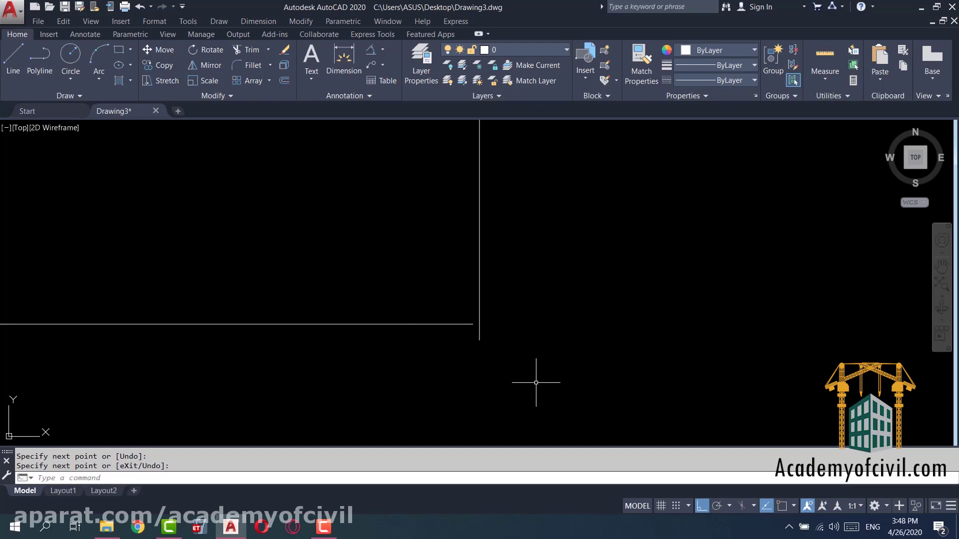
{"action": "left_click", "coordinate": [430, 301]}
{"action": "left_click", "coordinate": [396, 344]}
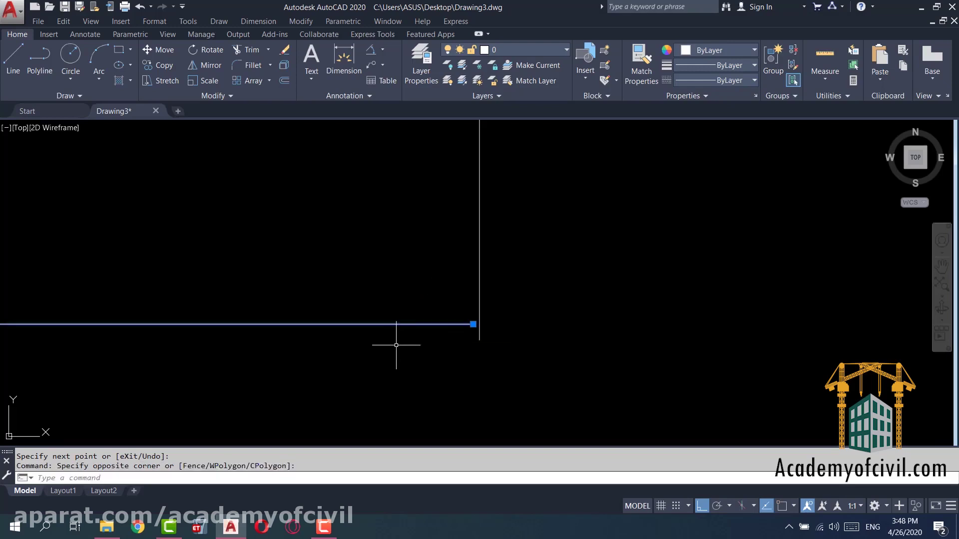
{"action": "key", "text": "Delete"}
{"action": "middle_click_drag", "start_coordinate": [492, 325], "coordinate": [499, 364]}
{"action": "scroll", "coordinate": [572, 321], "scroll_direction": "down", "scroll_amount": 2}
{"action": "mouse_move", "coordinate": [612, 278]}
{"action": "middle_mouse_down"}
{"action": "mouse_move", "coordinate": [462, 306]}
{"action": "mouse_move", "coordinate": [449, 296]}
{"action": "middle_mouse_up"}
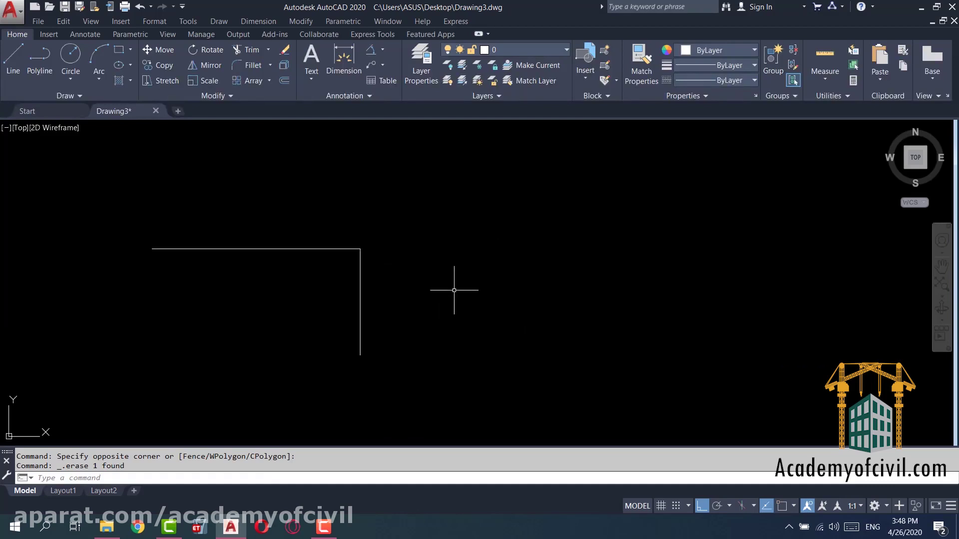
Draw a small circle centred inside the corner.
{"action": "type", "text": "c"}
{"action": "key", "text": "Return"}
{"action": "left_click", "coordinate": [261, 307]}
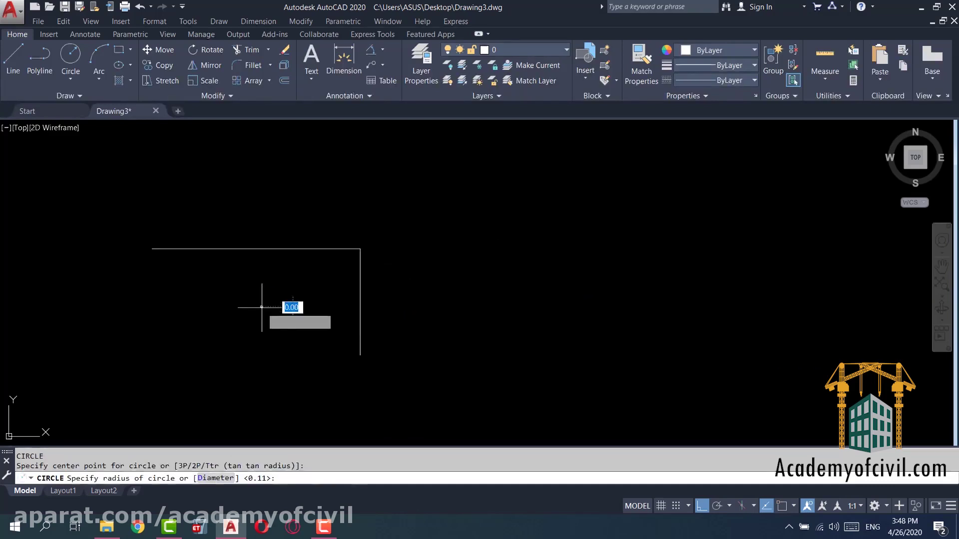
{"action": "left_click", "coordinate": [273, 319]}
Draw a large three-point arc left of the circle with Ortho turned off.
{"action": "type", "text": "a"}
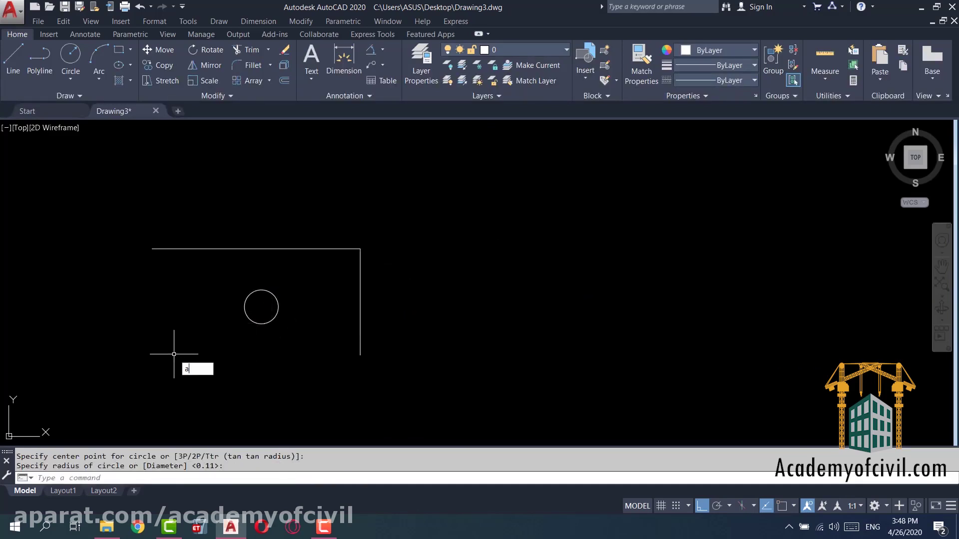
{"action": "key", "text": "Return"}
{"action": "left_click", "coordinate": [126, 299]}
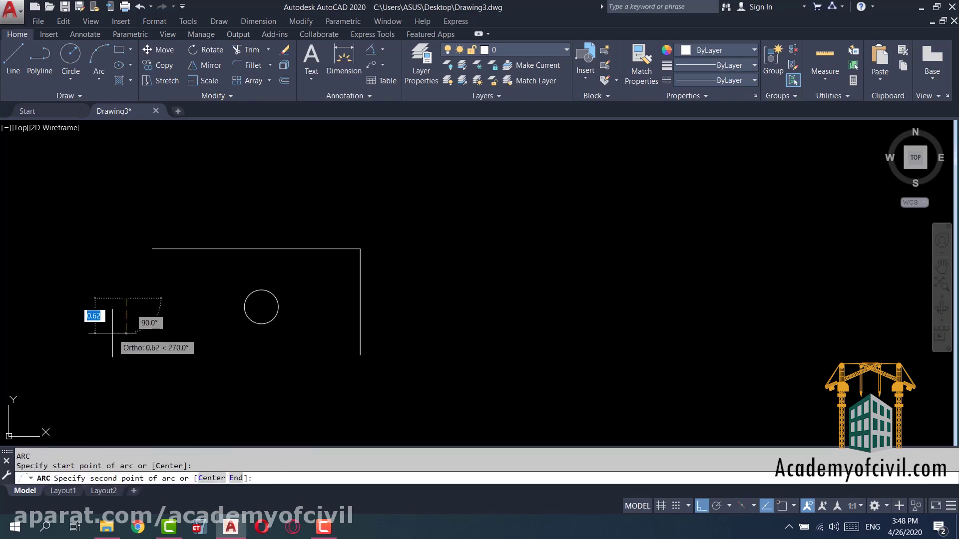
{"action": "key", "text": "F8"}
{"action": "left_click", "coordinate": [104, 337]}
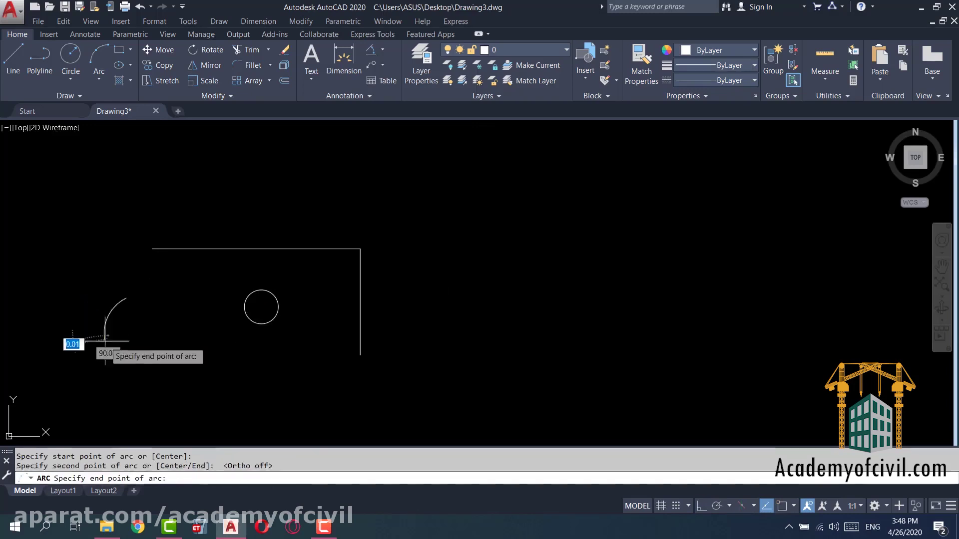
{"action": "left_click", "coordinate": [189, 401]}
{"action": "middle_click_drag", "start_coordinate": [278, 391], "coordinate": [466, 386]}
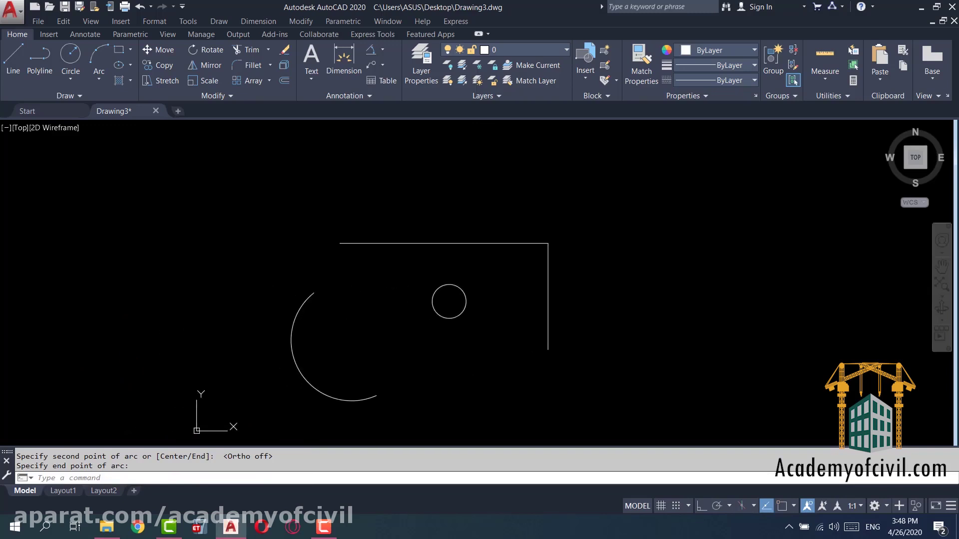
{"action": "middle_click_drag", "start_coordinate": [524, 364], "coordinate": [381, 340]}
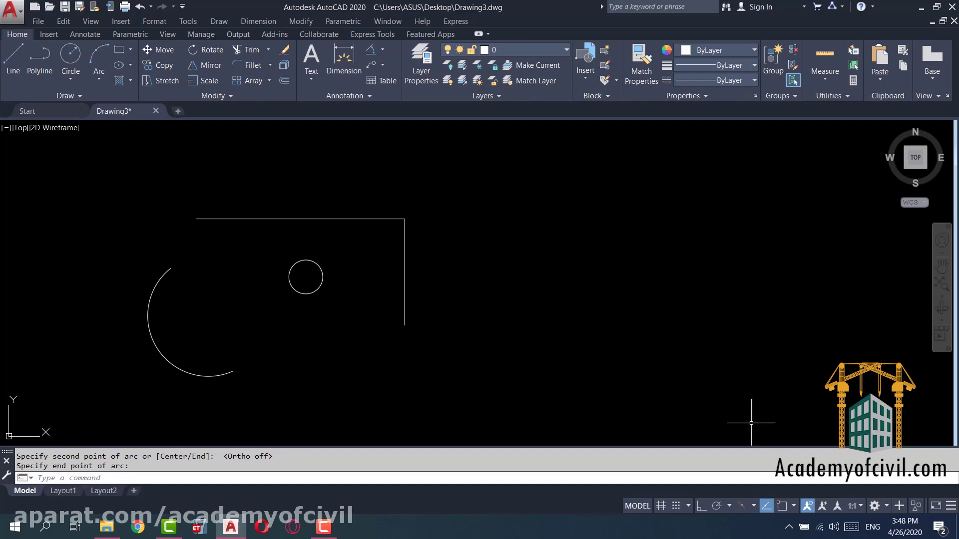
Review the status-bar object snap mode list, then enter OS at the command prompt.
{"action": "left_click", "coordinate": [793, 507]}
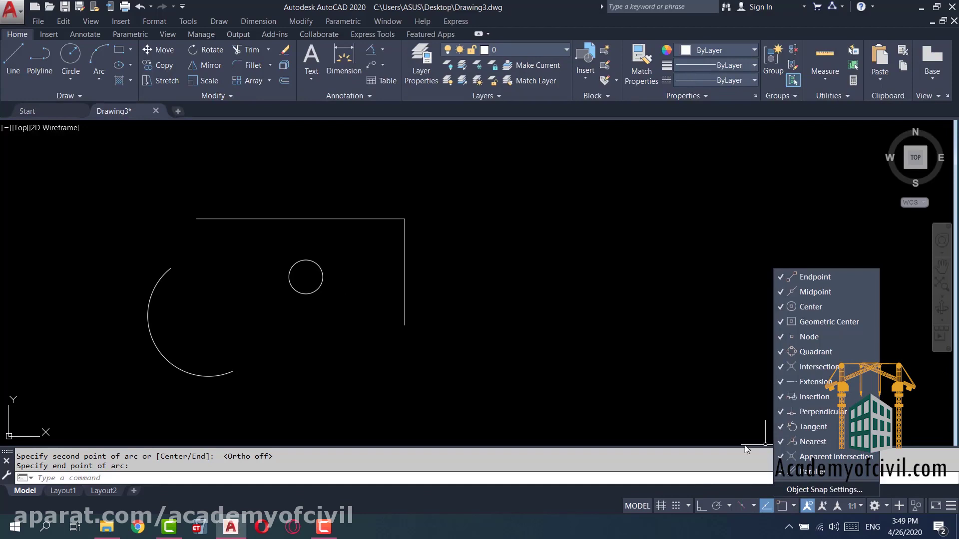
{"action": "left_click", "coordinate": [613, 305]}
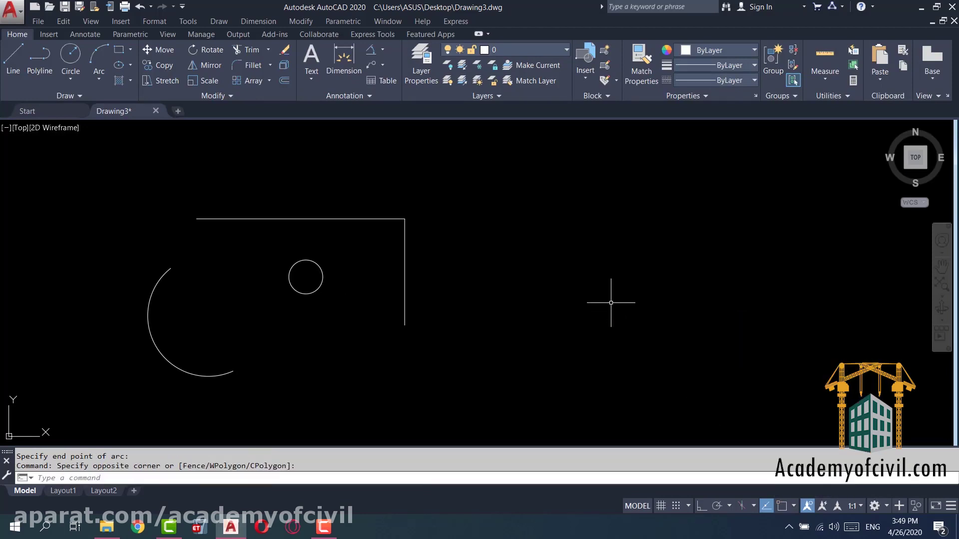
{"action": "type", "text": "OS"}
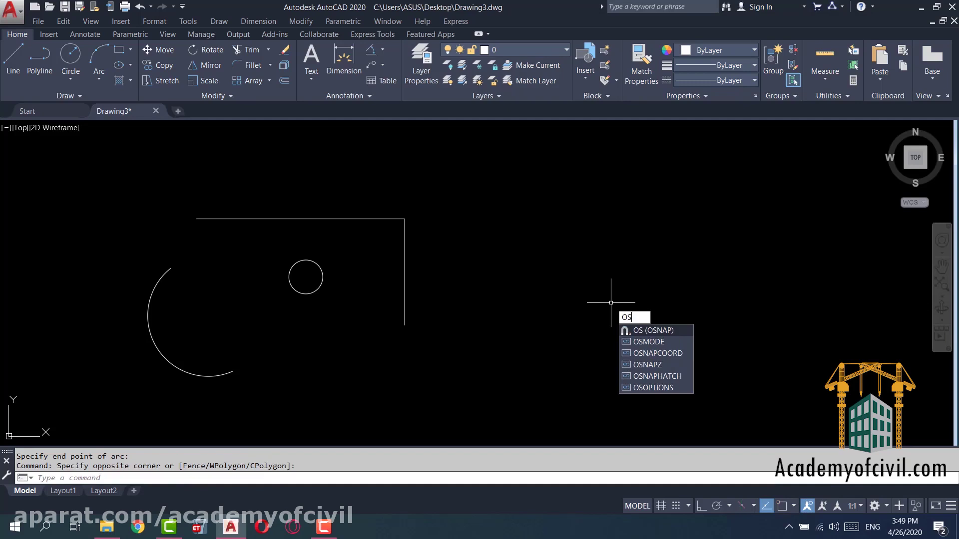
In Object Snap settings, clear all modes and re-enable Endpoint, then reopen the settings.
{"action": "key", "text": "Return"}
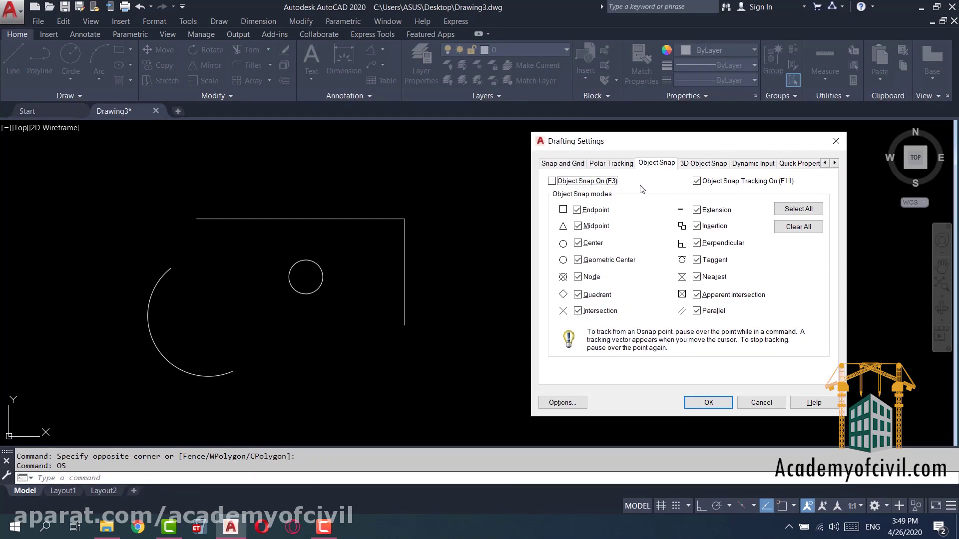
{"action": "left_click", "coordinate": [798, 226]}
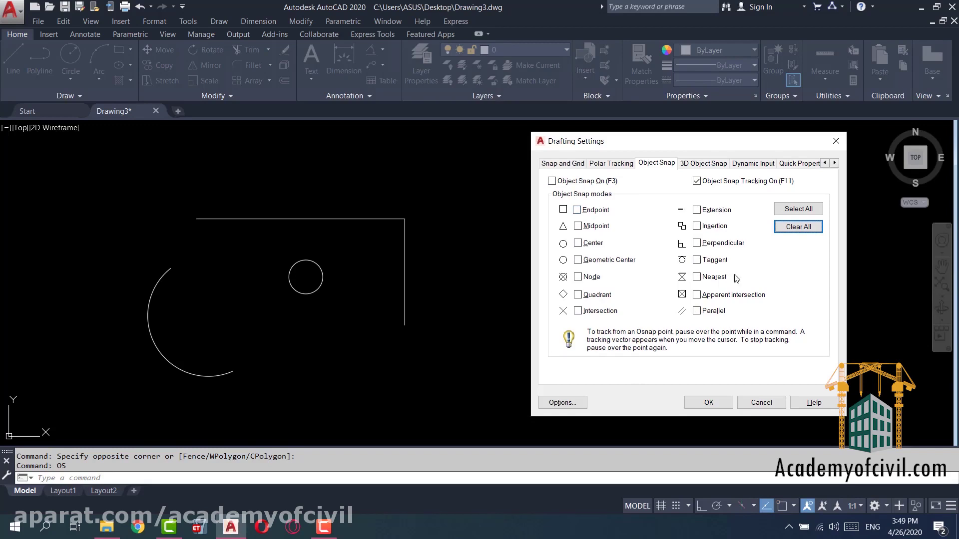
{"action": "left_click", "coordinate": [577, 211]}
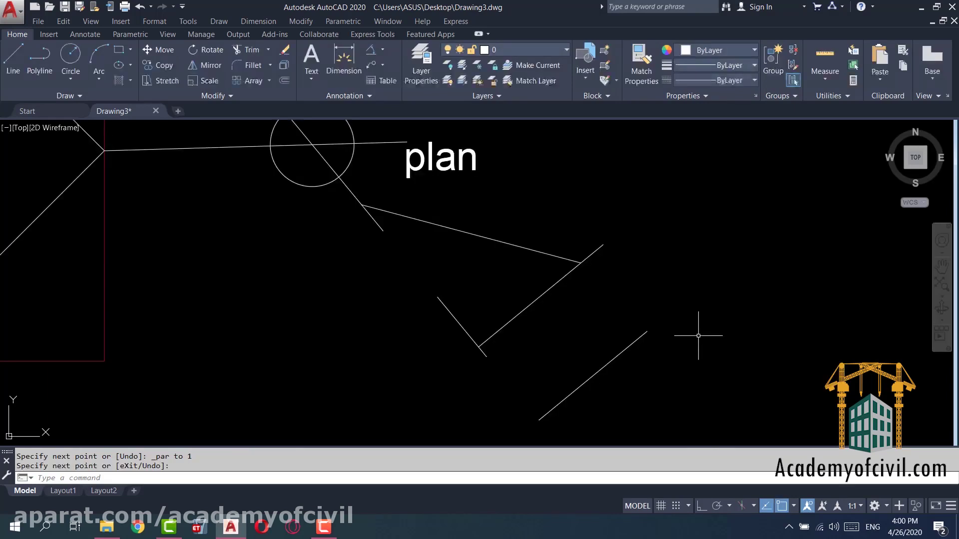
{"action": "type", "text": "Os"}
{"action": "key", "text": "Return"}
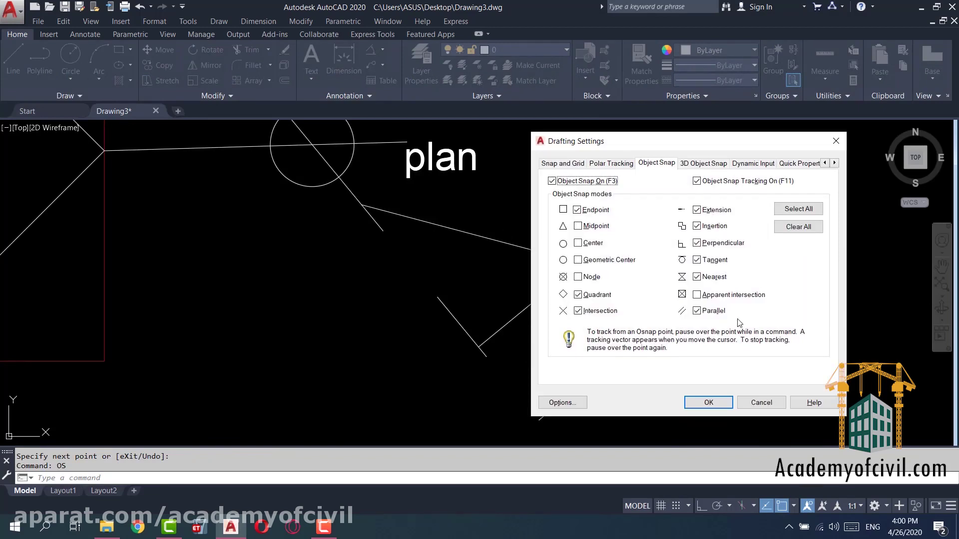
Enable only Endpoint, Midpoint, Center, Geometric Center, Extension, Perpendicular, Nearest and Intersection snaps.
{"action": "left_click", "coordinate": [798, 209]}
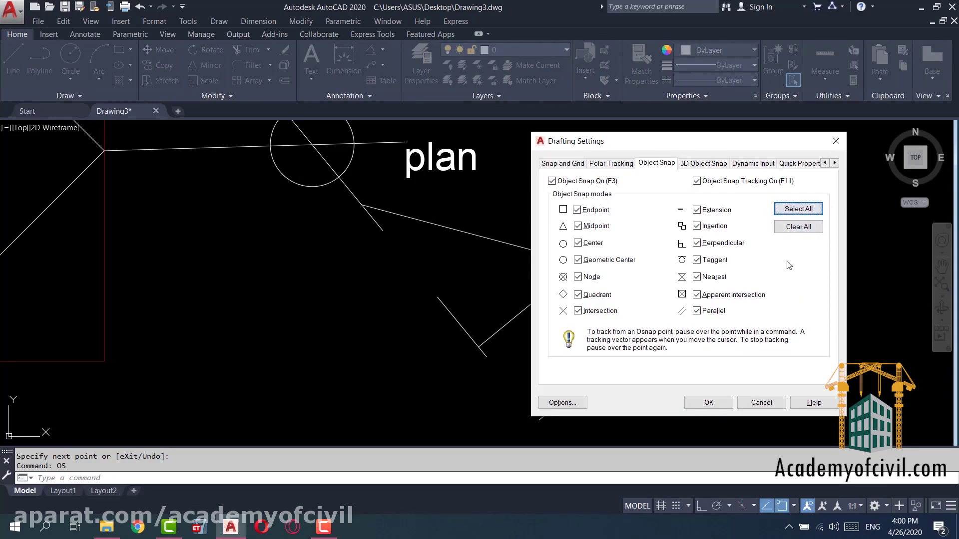
{"action": "left_click", "coordinate": [791, 232]}
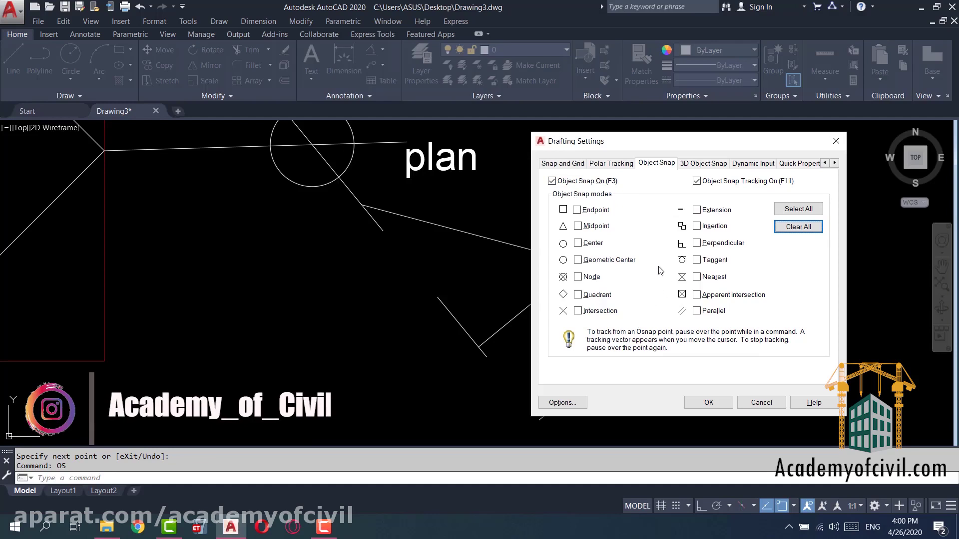
{"action": "left_click", "coordinate": [579, 211]}
{"action": "left_click", "coordinate": [578, 244]}
{"action": "left_click", "coordinate": [578, 260]}
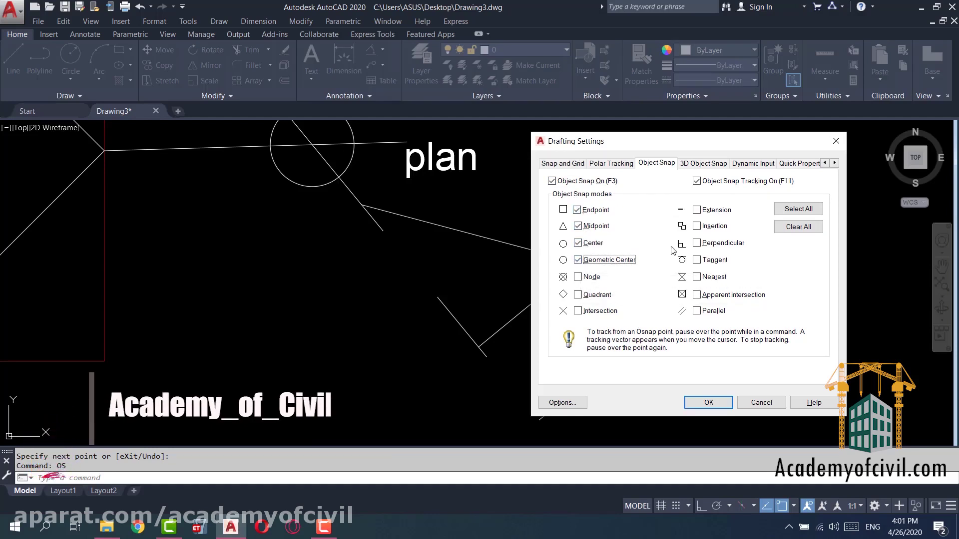
{"action": "left_click", "coordinate": [696, 211]}
{"action": "left_click", "coordinate": [698, 243]}
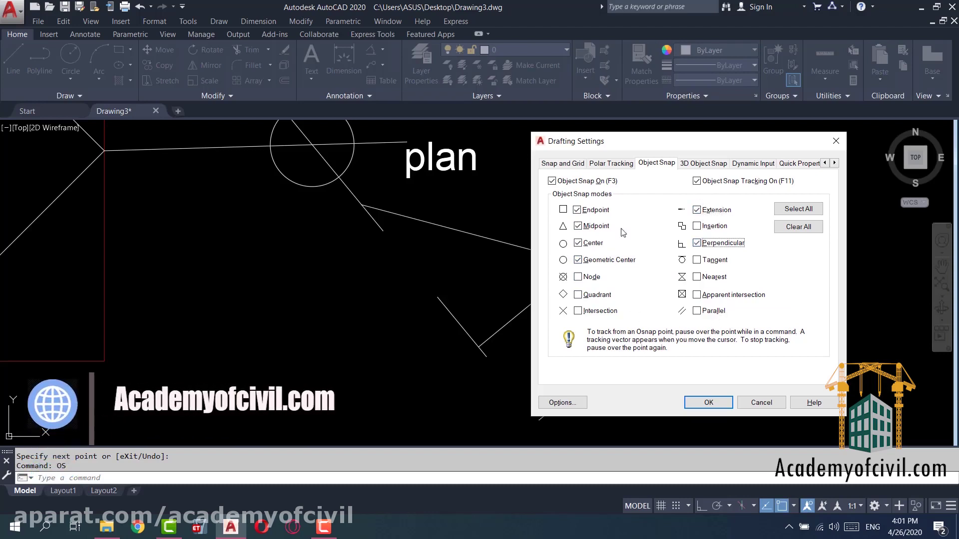
{"action": "left_click", "coordinate": [697, 277]}
{"action": "left_click", "coordinate": [579, 311]}
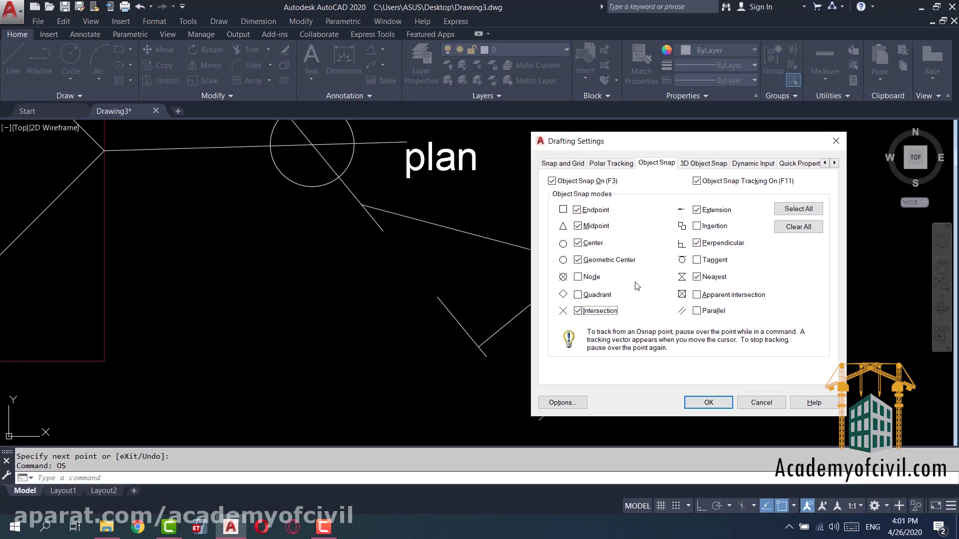
{"action": "left_click", "coordinate": [722, 401]}
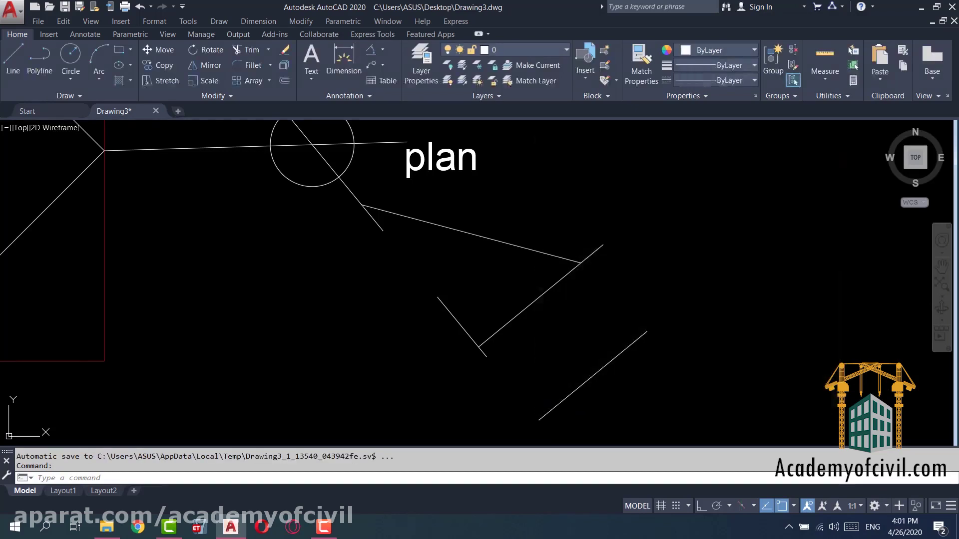